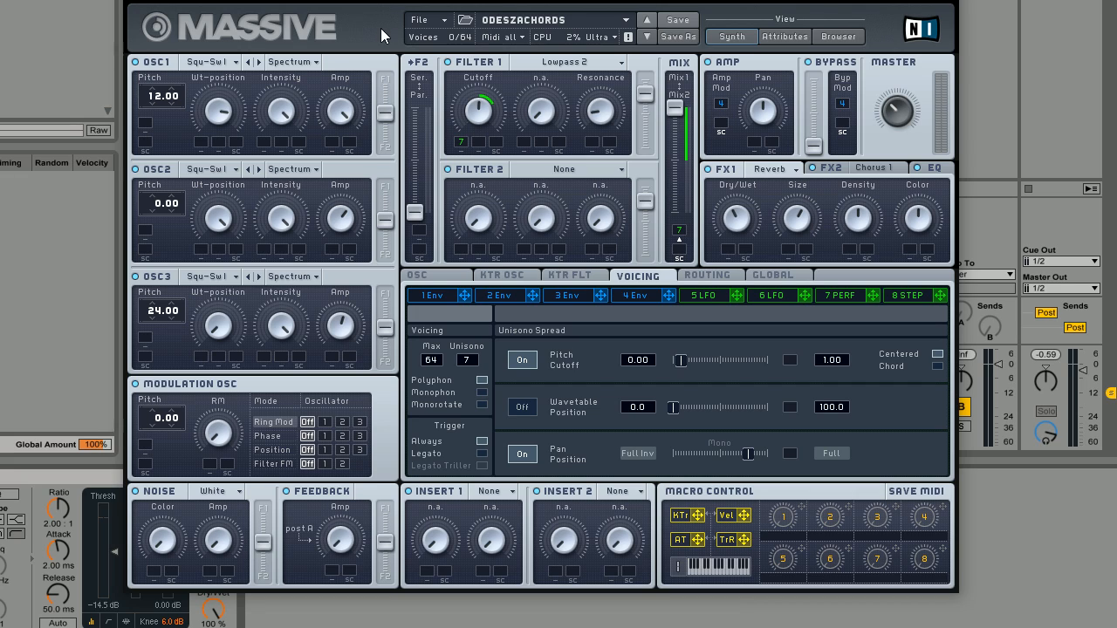
Create a new, empty sound in place of the loaded ODESZACHORDS preset
{"action": "left_click", "coordinate": [427, 19]}
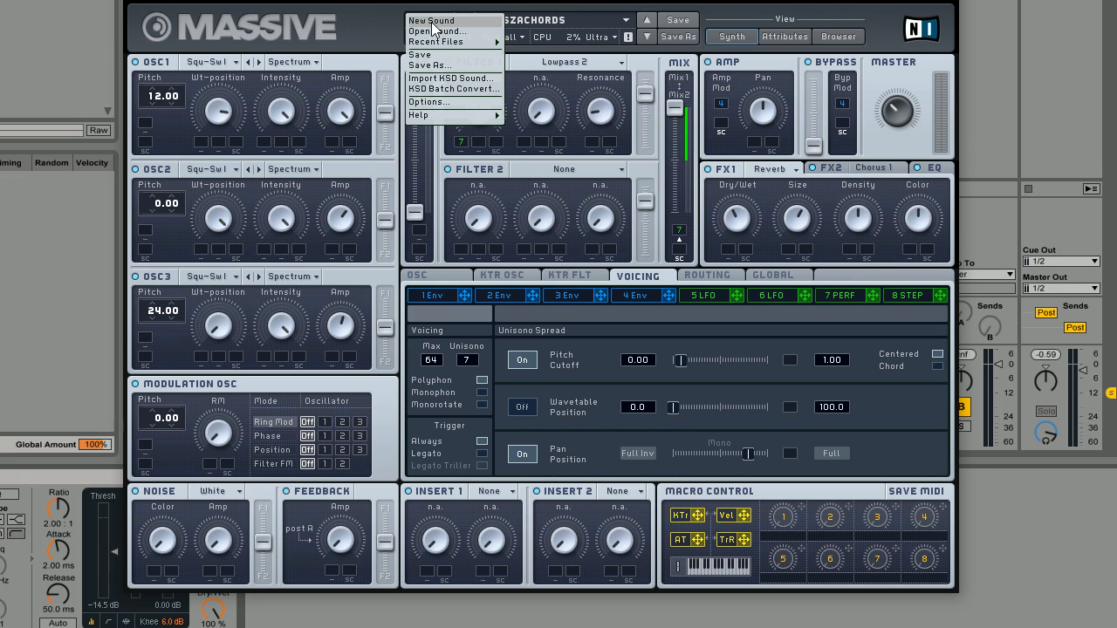
{"action": "left_click", "coordinate": [428, 25]}
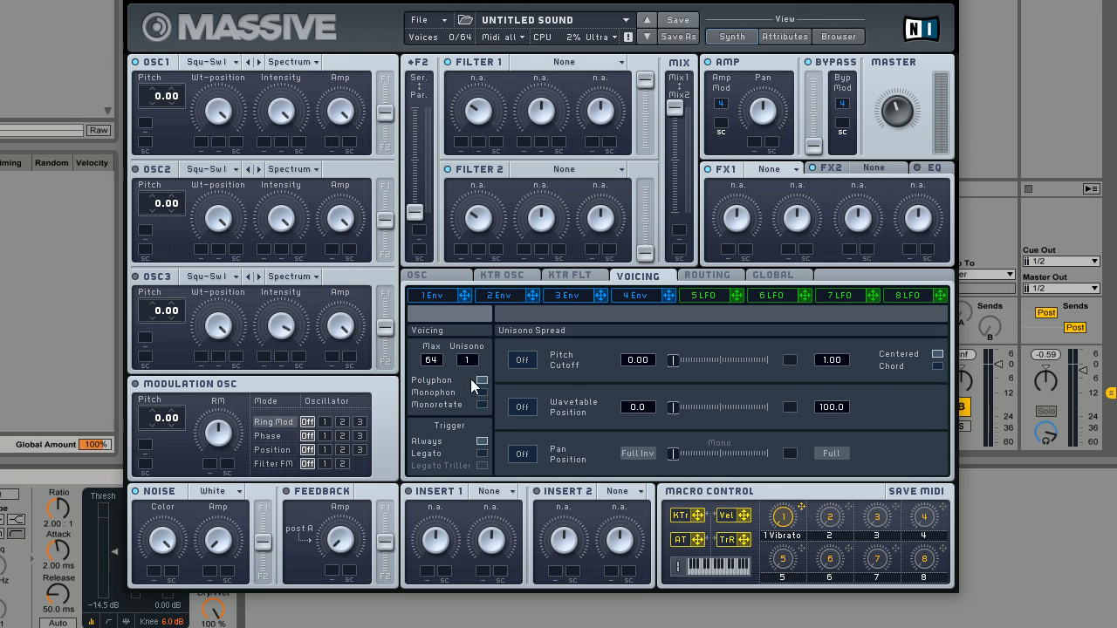
Set Unisono to 7 voices and move the Pan Position spread most of the way from Mono toward Full
{"action": "left_click_drag", "start_coordinate": [471, 358], "coordinate": [474, 321]}
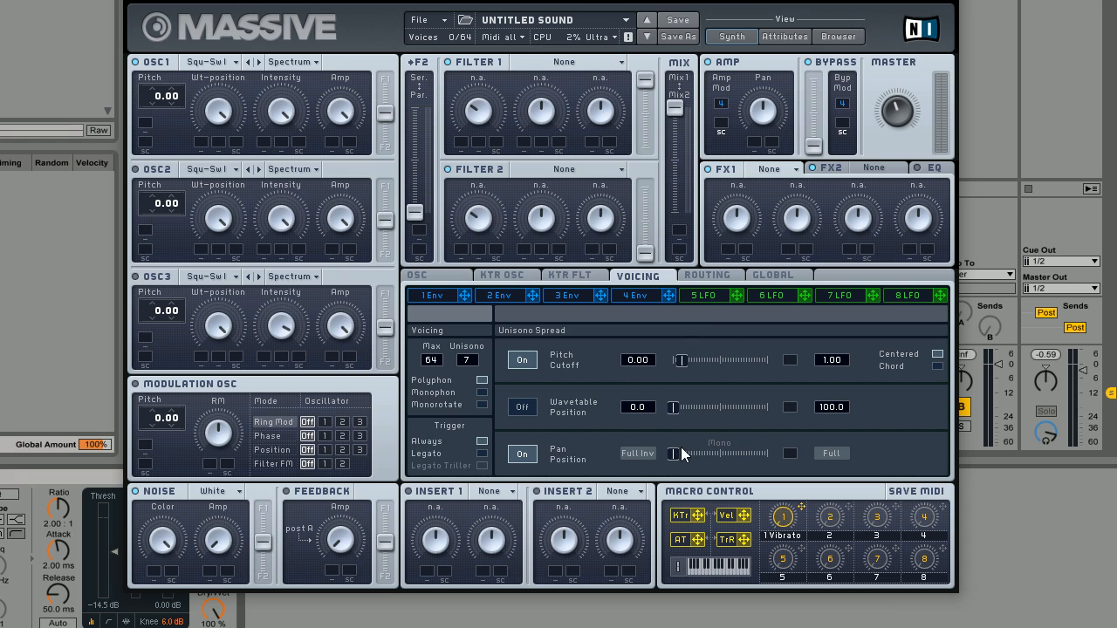
{"action": "left_click_drag", "start_coordinate": [669, 458], "coordinate": [728, 456]}
{"action": "left_click_drag", "start_coordinate": [731, 457], "coordinate": [754, 458]}
Turn the oscillator glide time down to minimum and clear the vibrato assignment from Macro 1
{"action": "left_click", "coordinate": [422, 275]}
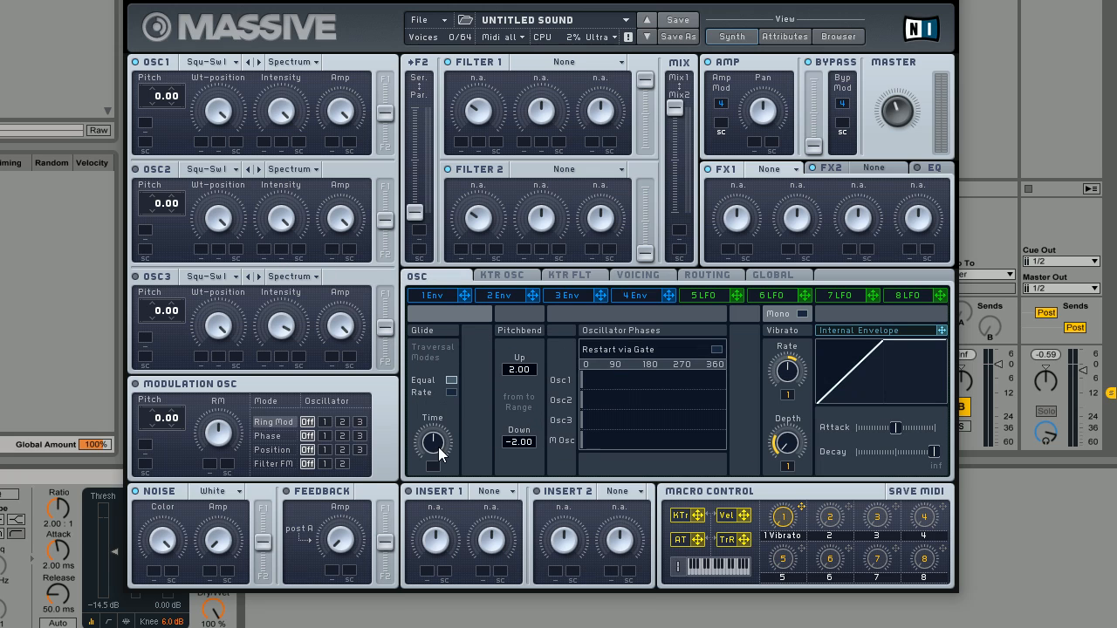
{"action": "left_click_drag", "start_coordinate": [437, 447], "coordinate": [440, 467]}
{"action": "right_click", "coordinate": [793, 537]}
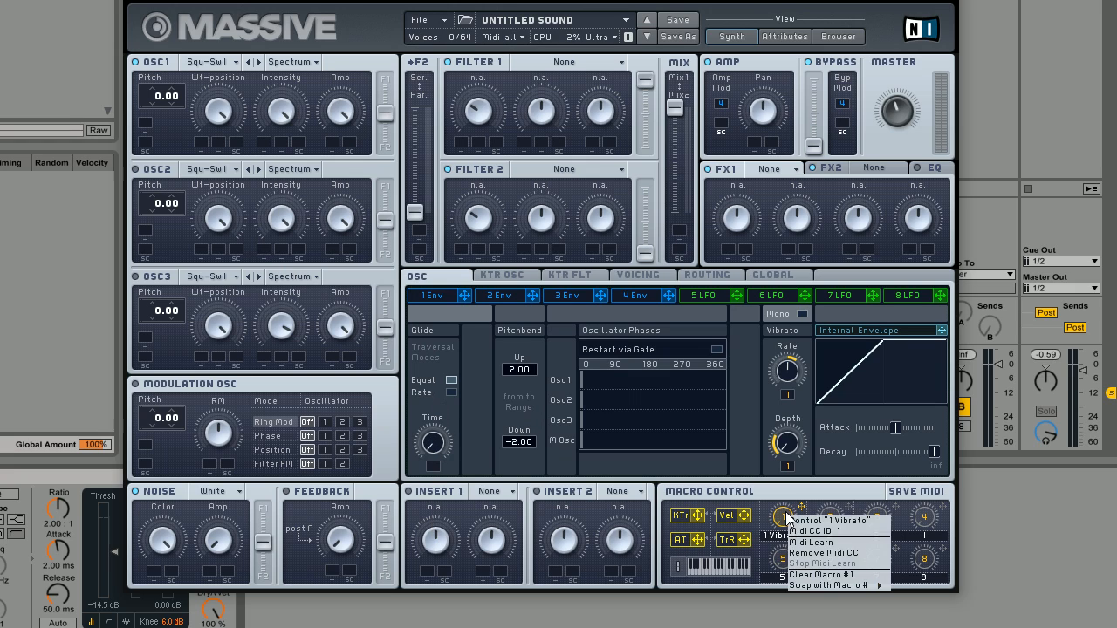
{"action": "left_click", "coordinate": [829, 584]}
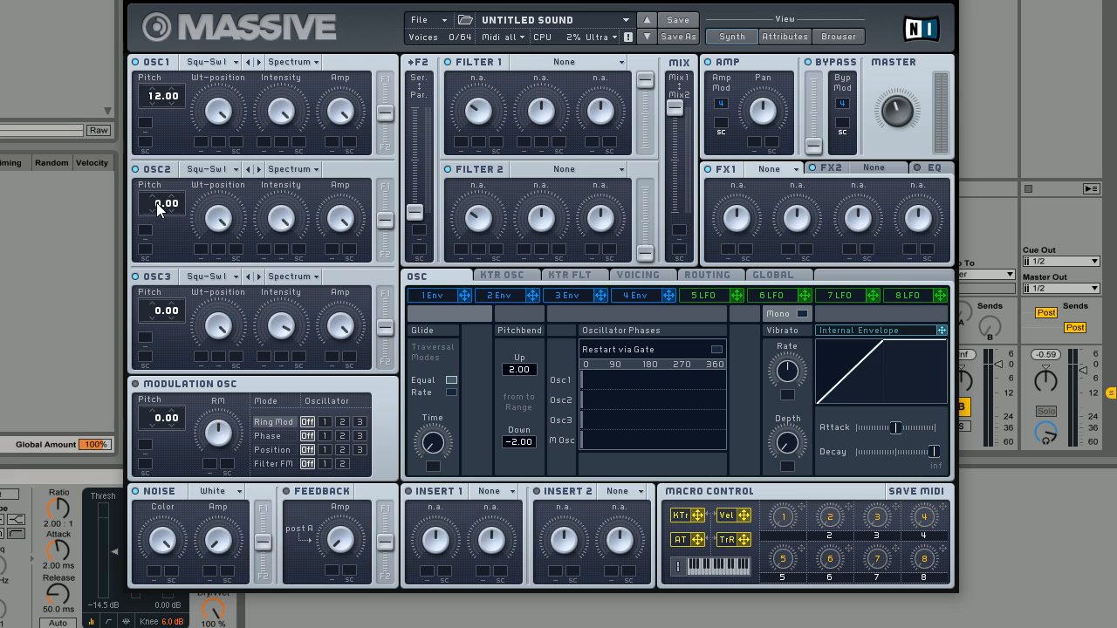
Set OSC3's pitch to 24.00 and lower OSC1's wavetable position slightly below maximum
{"action": "left_click_drag", "start_coordinate": [155, 312], "coordinate": [164, 271]}
{"action": "left_click", "coordinate": [625, 271]}
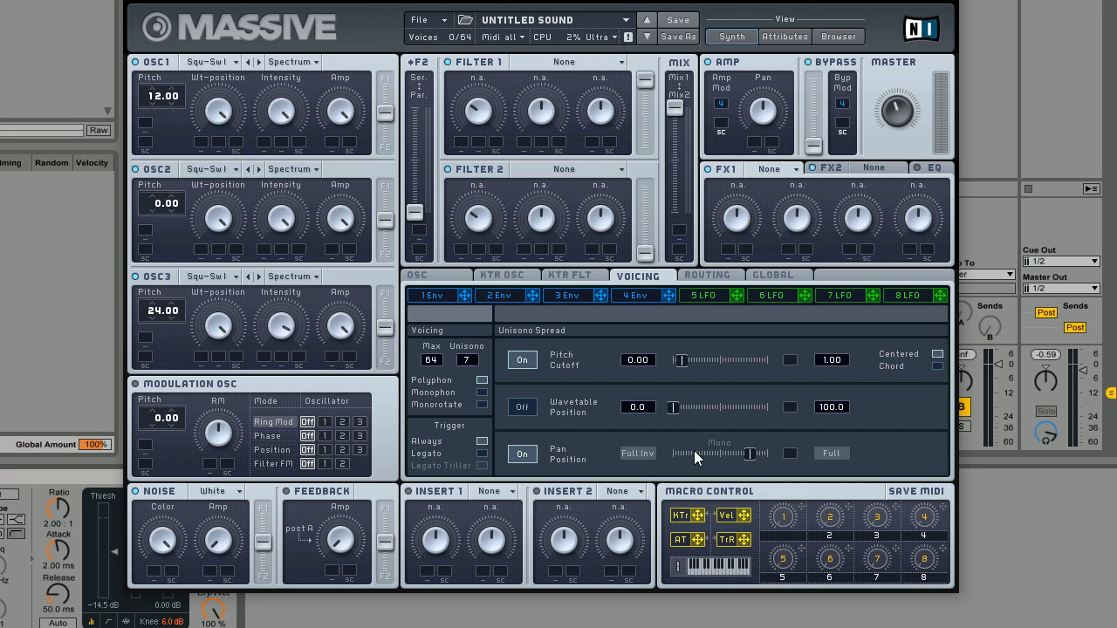
{"action": "left_click", "coordinate": [440, 274]}
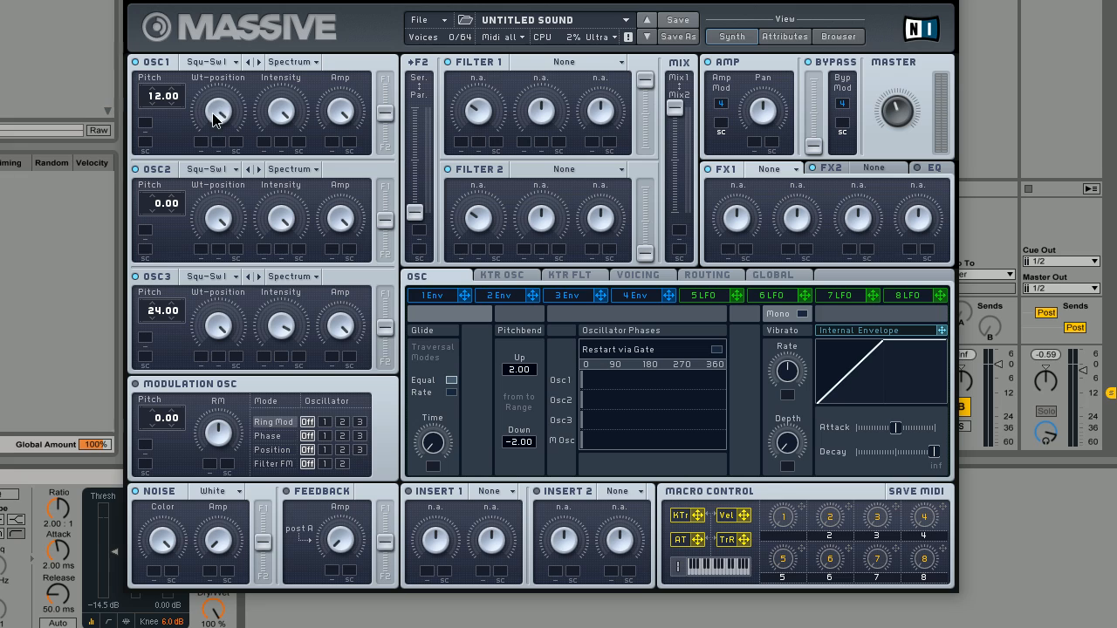
{"action": "mouse_move", "coordinate": [215, 117]}
{"action": "left_mouse_down"}
{"action": "mouse_move", "coordinate": [217, 105]}
{"action": "mouse_move", "coordinate": [209, 127]}
{"action": "left_mouse_up"}
Set Filter 1 to Lowpass 2 and turn its resonance down low
{"action": "left_click", "coordinate": [586, 68]}
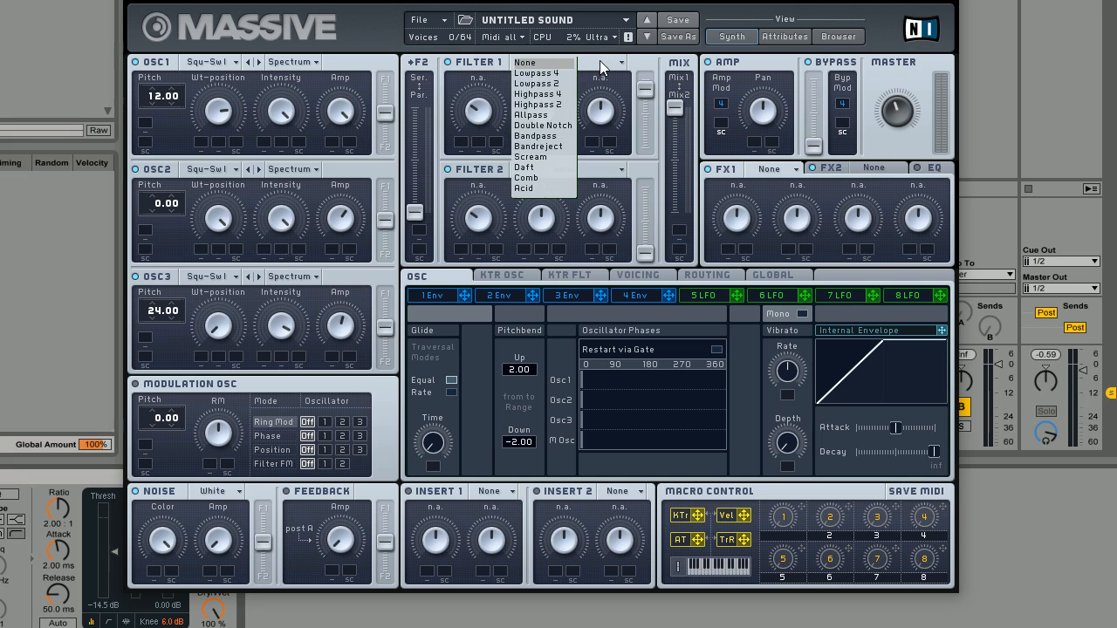
{"action": "left_click", "coordinate": [559, 84]}
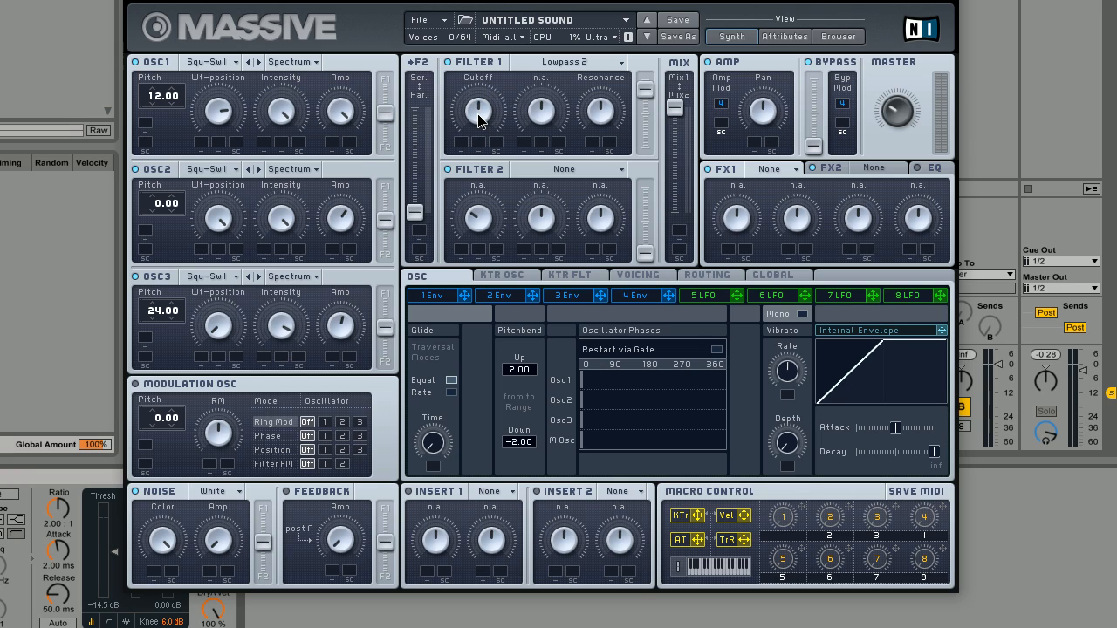
{"action": "left_click_drag", "start_coordinate": [605, 112], "coordinate": [605, 188]}
Change modulator 7 from LFO to Performer and assign it to Filter 1's cutoff
{"action": "left_click", "coordinate": [844, 294]}
{"action": "left_click", "coordinate": [926, 314]}
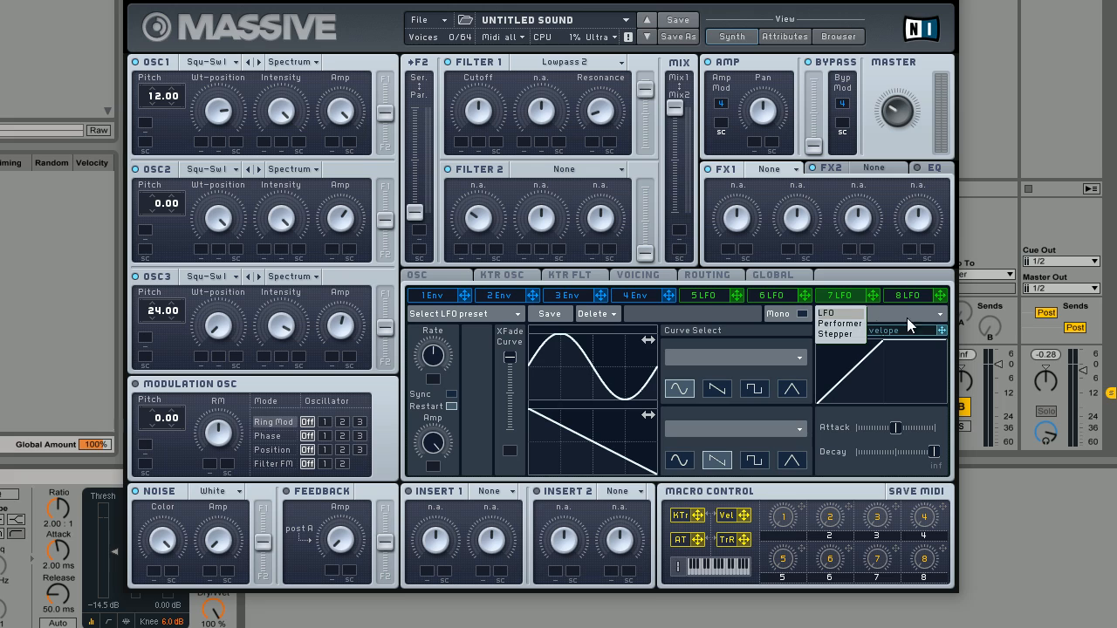
{"action": "left_click", "coordinate": [850, 326]}
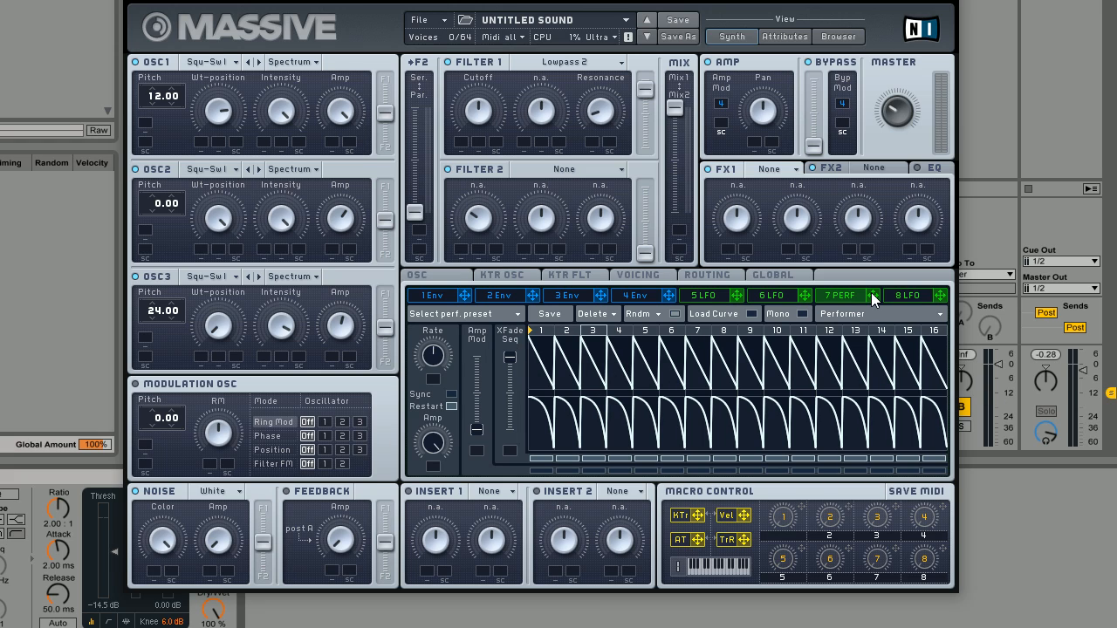
{"action": "left_click_drag", "start_coordinate": [873, 297], "coordinate": [460, 125]}
Sync modulator 7's performer to the host tempo and stop the playback
{"action": "left_click", "coordinate": [452, 396]}
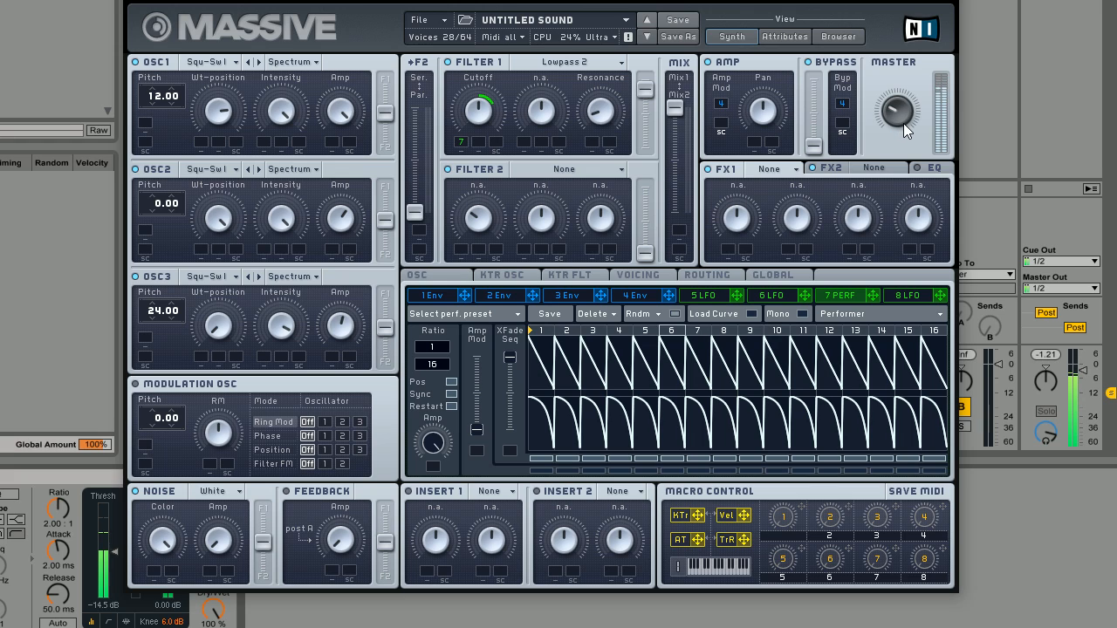
{"action": "key", "text": "space"}
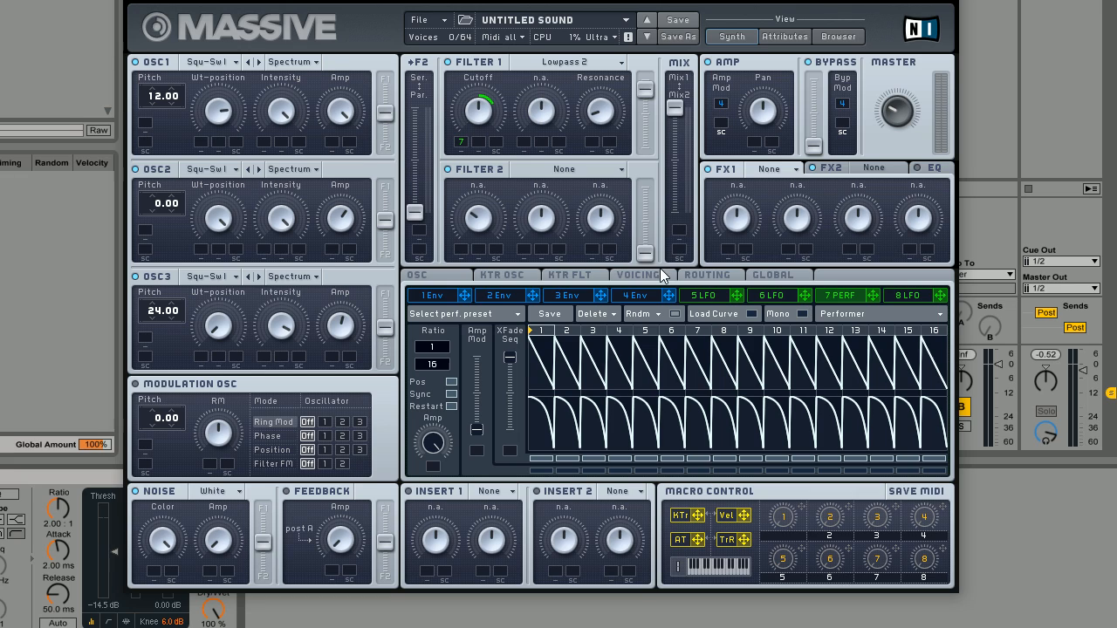
Lengthen the attack of amplitude envelope 4 to about the middle of its range
{"action": "left_click", "coordinate": [638, 300]}
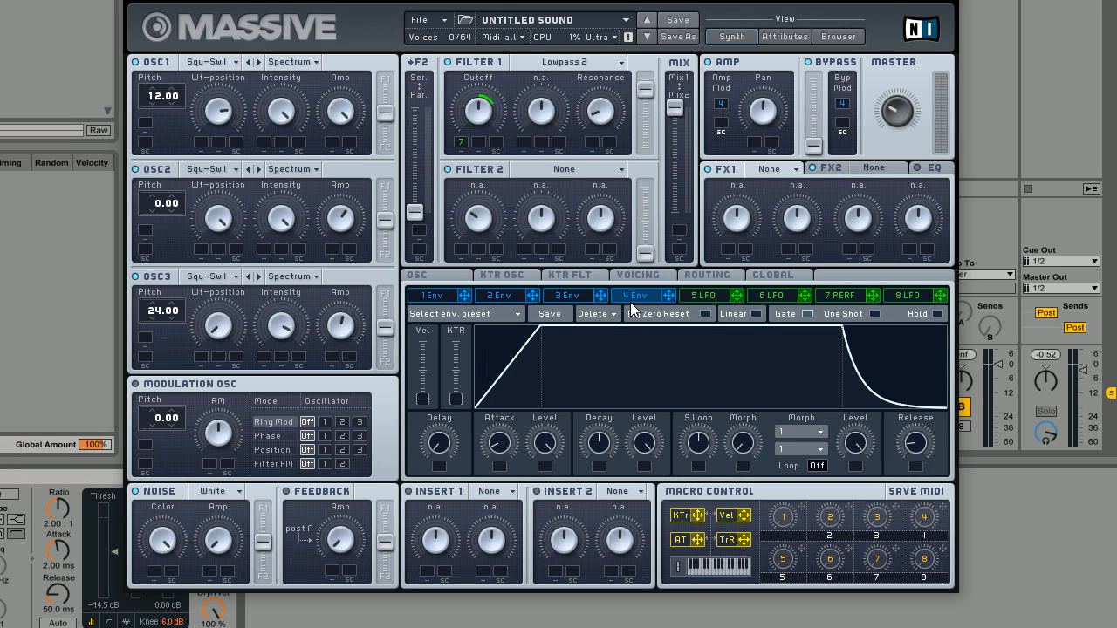
{"action": "mouse_move", "coordinate": [502, 451]}
{"action": "left_mouse_down"}
{"action": "mouse_move", "coordinate": [513, 422]}
{"action": "mouse_move", "coordinate": [508, 448]}
{"action": "left_mouse_up"}
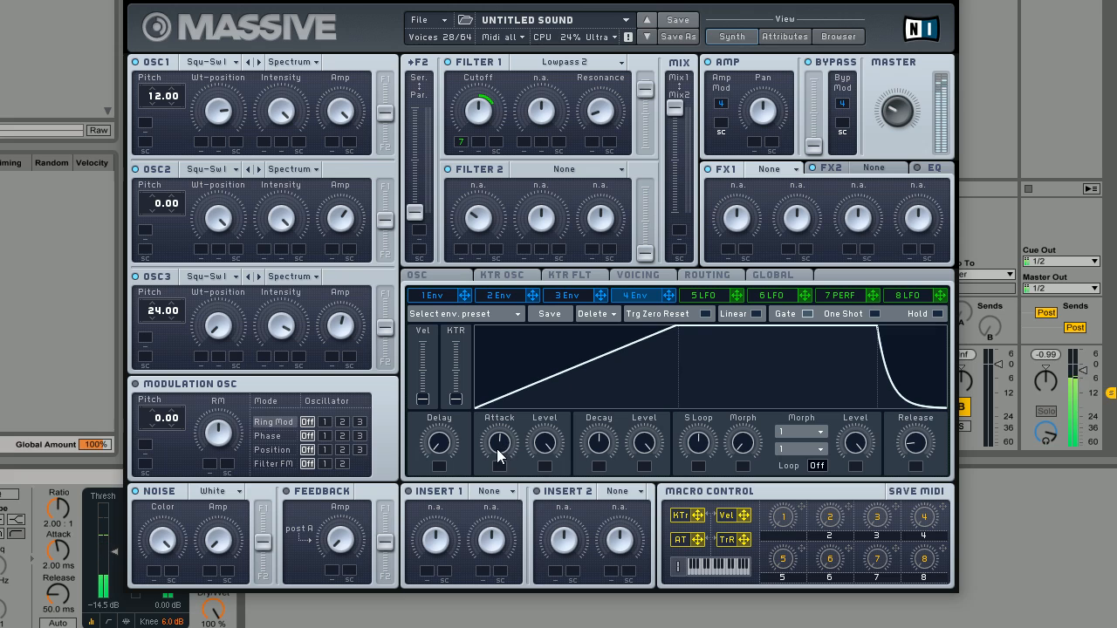
{"action": "left_click_drag", "start_coordinate": [498, 448], "coordinate": [497, 451]}
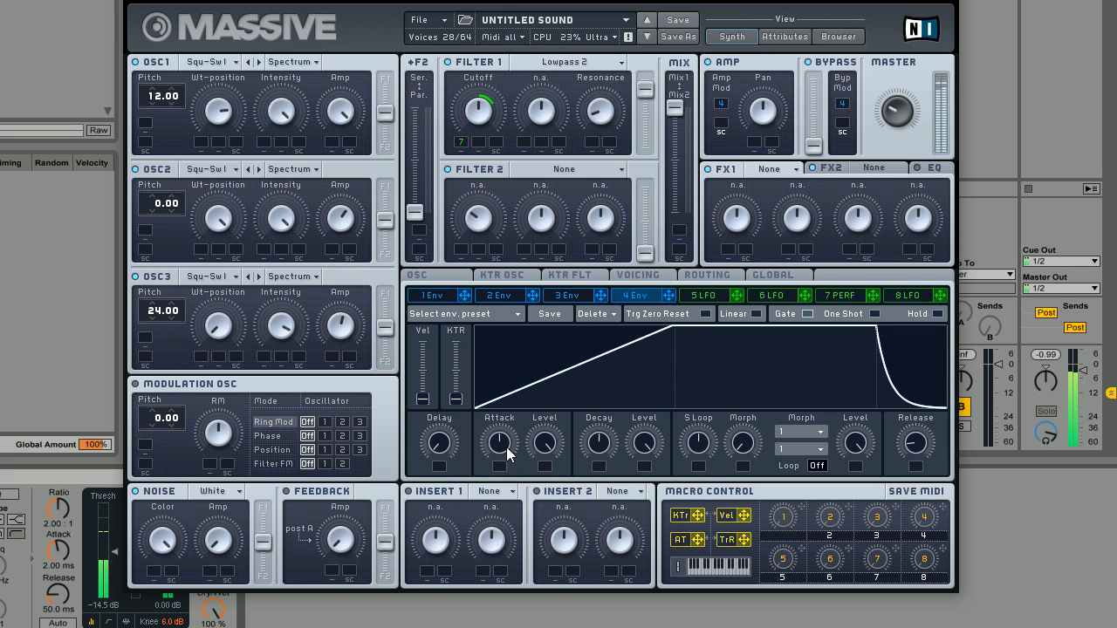
{"action": "left_click_drag", "start_coordinate": [507, 451], "coordinate": [499, 447]}
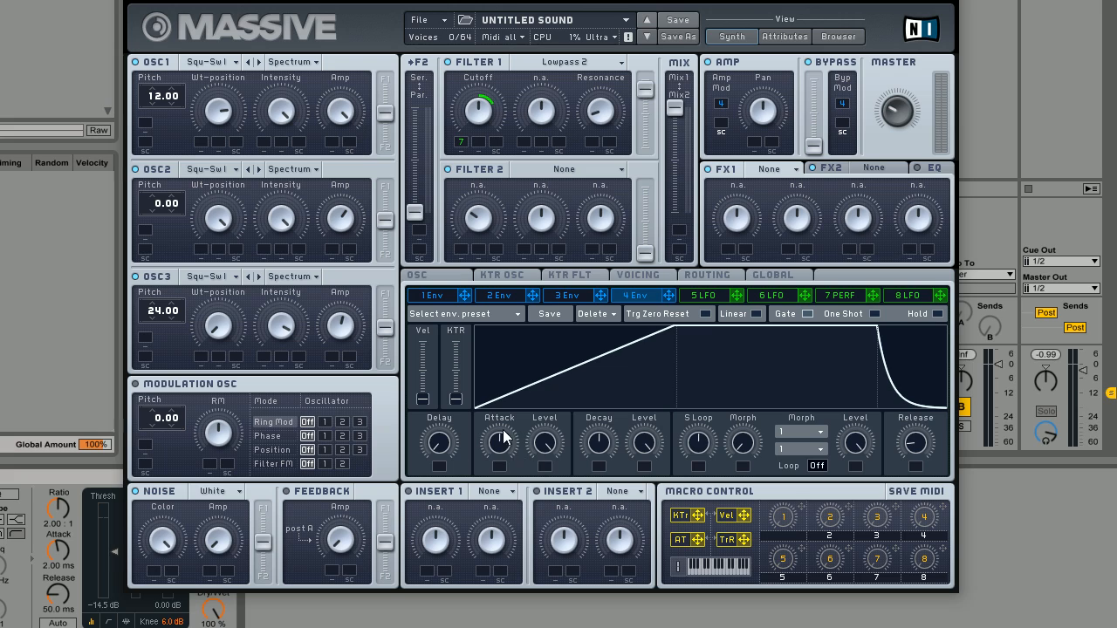
{"action": "left_click_drag", "start_coordinate": [508, 454], "coordinate": [500, 434]}
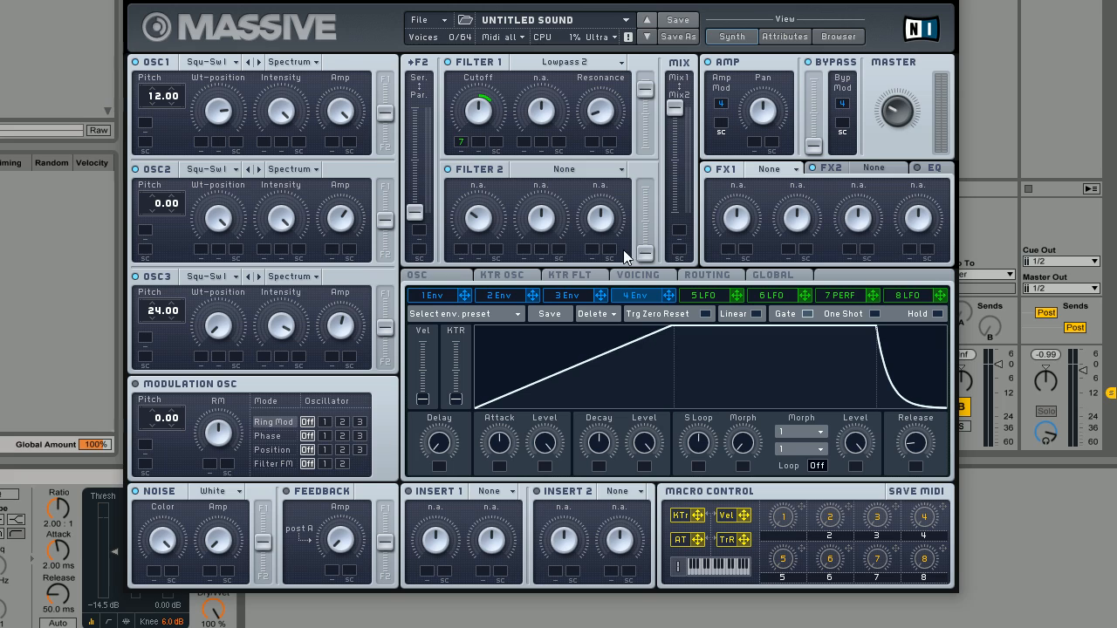
Raise Filter 2's output level to about the middle and assign the modulator 7 performer to the Mix fader
{"action": "mouse_move", "coordinate": [645, 206]}
{"action": "left_mouse_down"}
{"action": "mouse_move", "coordinate": [646, 187]}
{"action": "mouse_move", "coordinate": [646, 197]}
{"action": "left_mouse_up"}
{"action": "left_click_drag", "start_coordinate": [873, 296], "coordinate": [758, 299]}
{"action": "left_click", "coordinate": [840, 295]}
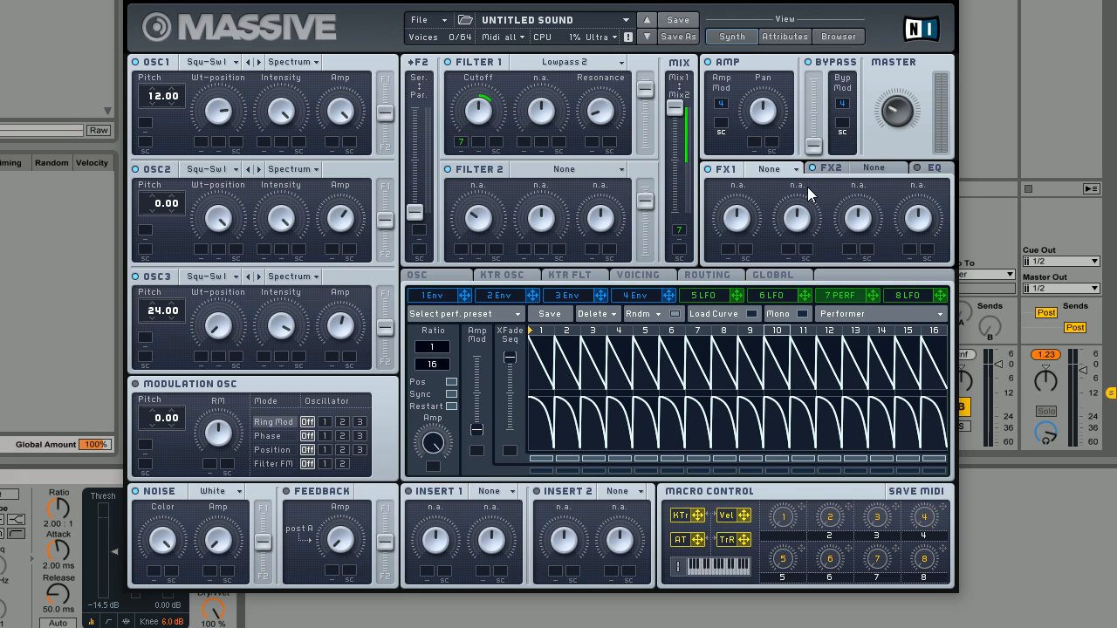
Load Reverb into FX1 and reduce its Dry/Wet amount
{"action": "left_click", "coordinate": [772, 168]}
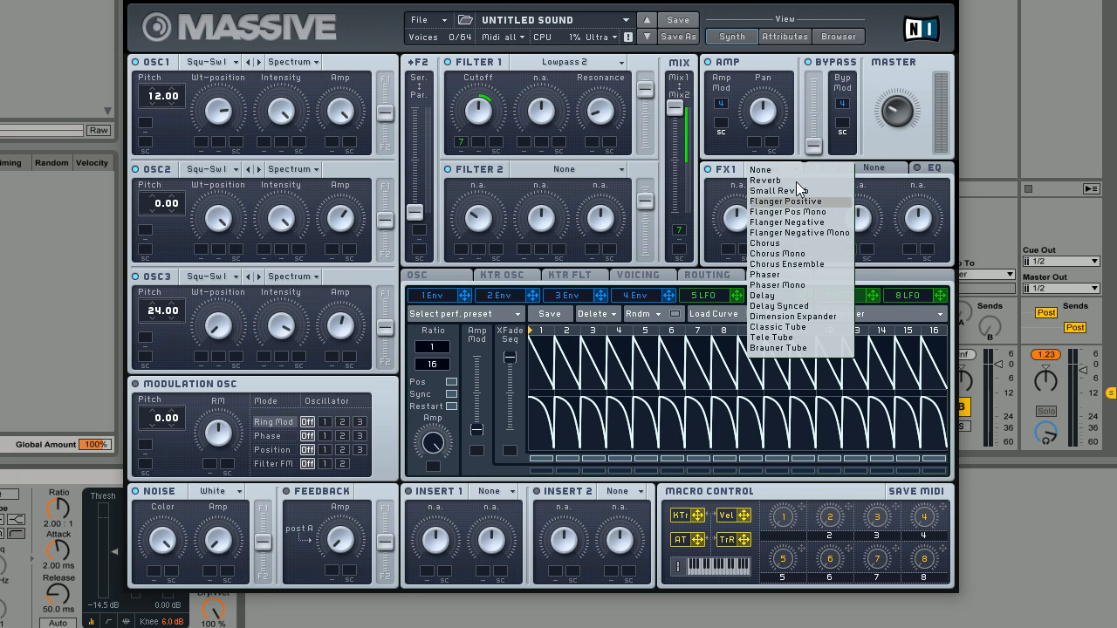
{"action": "left_click", "coordinate": [766, 180]}
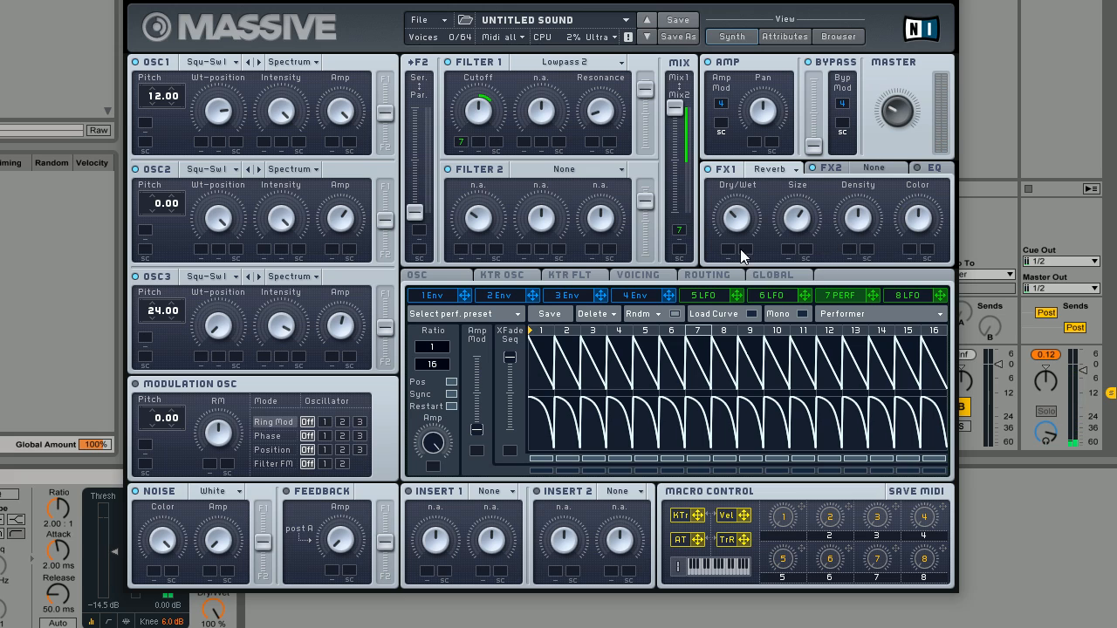
Load Chorus into FX2 with a low Dry/Wet amount, and enable the EQ
{"action": "left_click", "coordinate": [880, 169]}
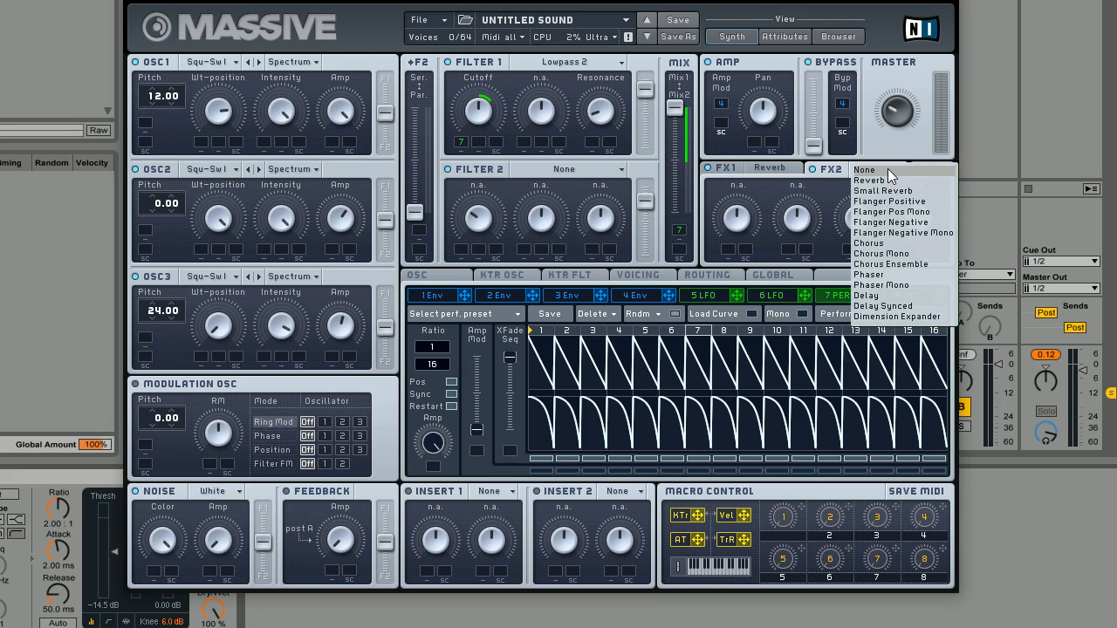
{"action": "left_click", "coordinate": [892, 243]}
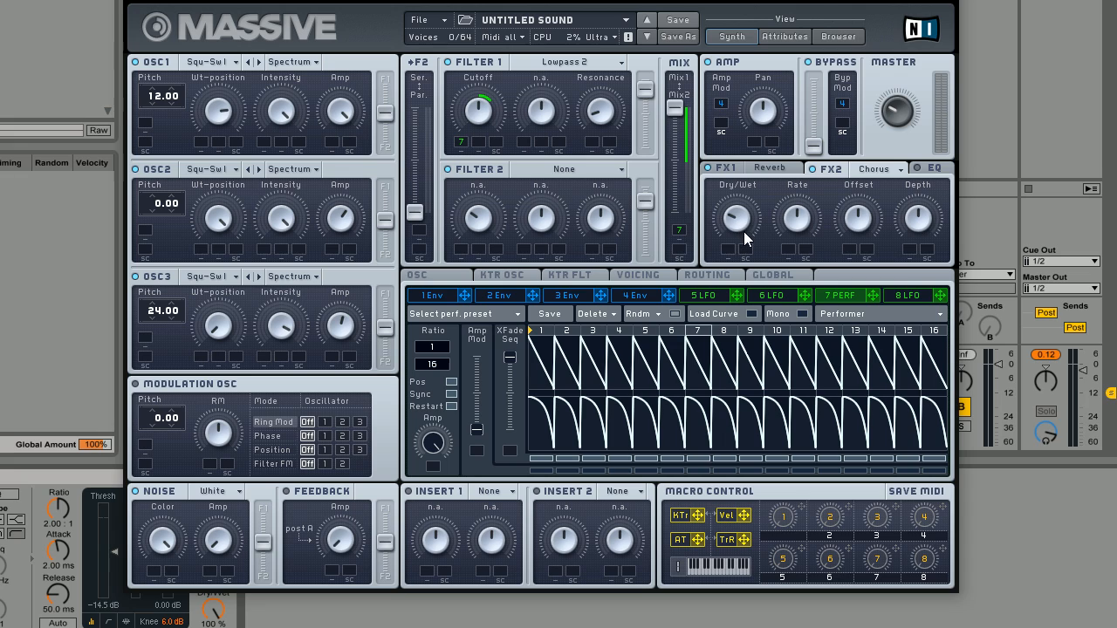
{"action": "left_click", "coordinate": [925, 170]}
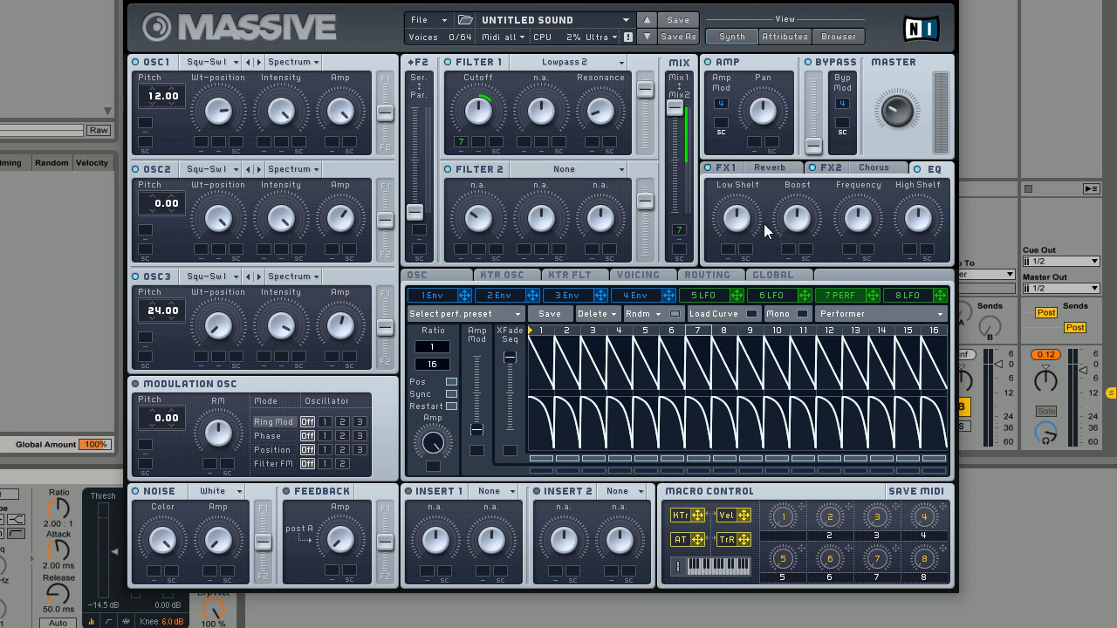